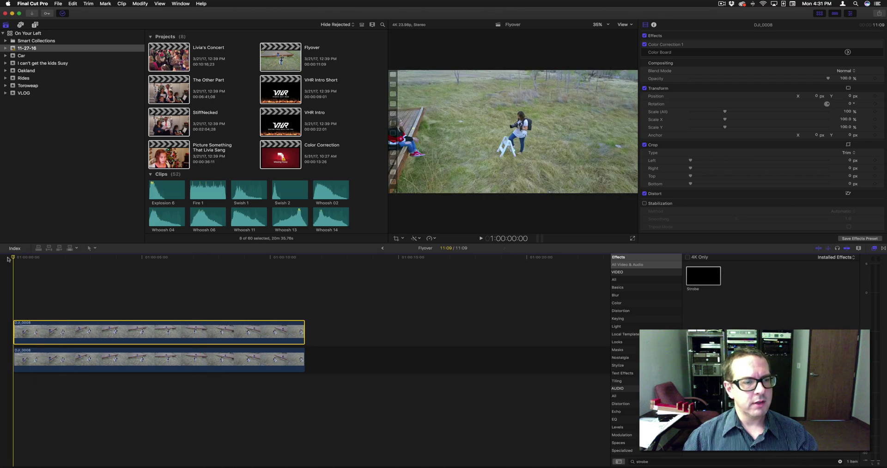
Preview the drone clip, stopping at 1:00:04:10, then launch Motion from Launchpad
key("space")
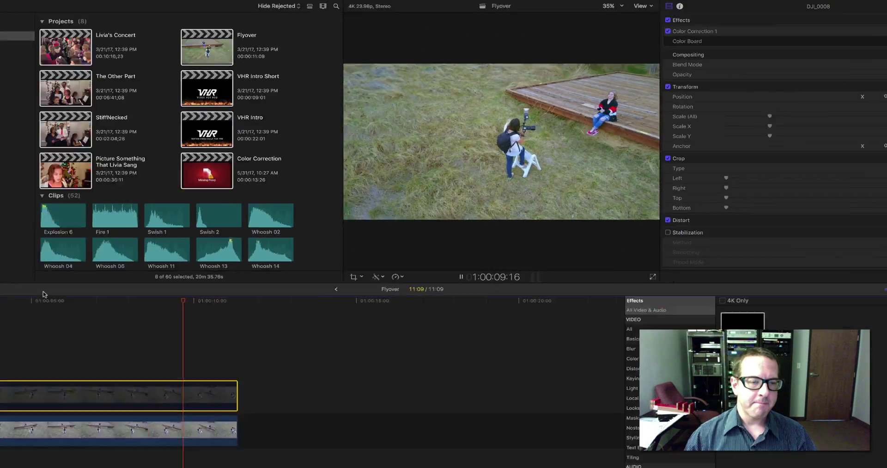
left_click(14, 301)
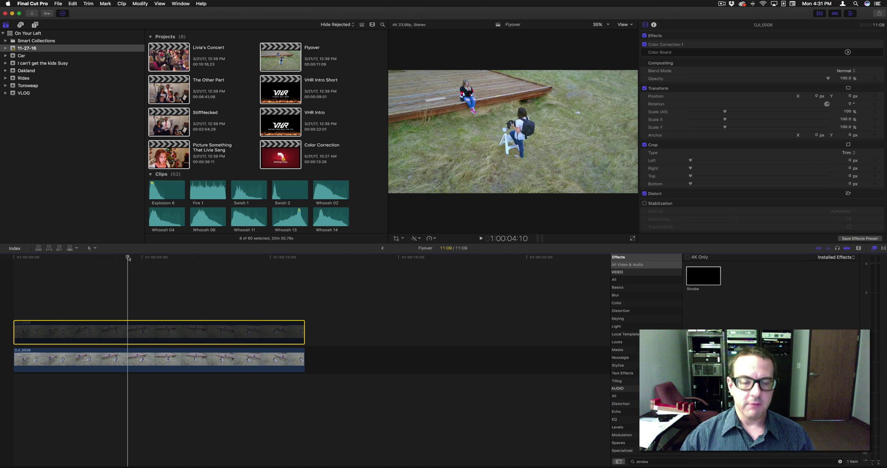
mouse_move(208, 464)
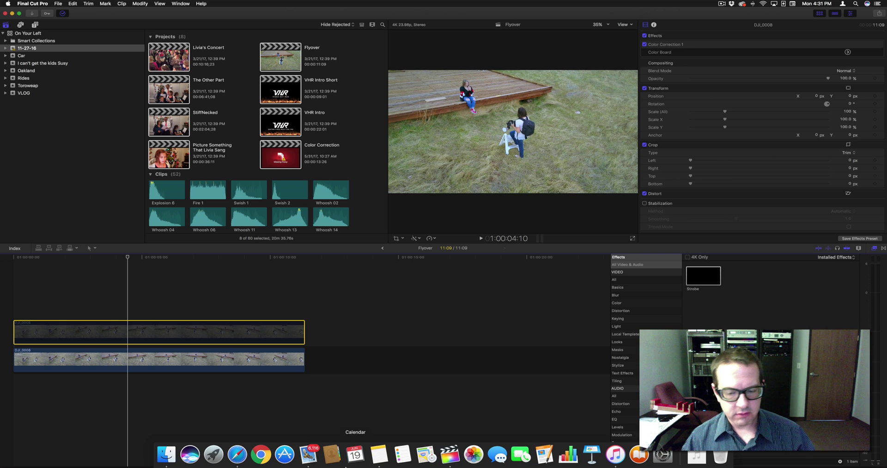
left_click(213, 454)
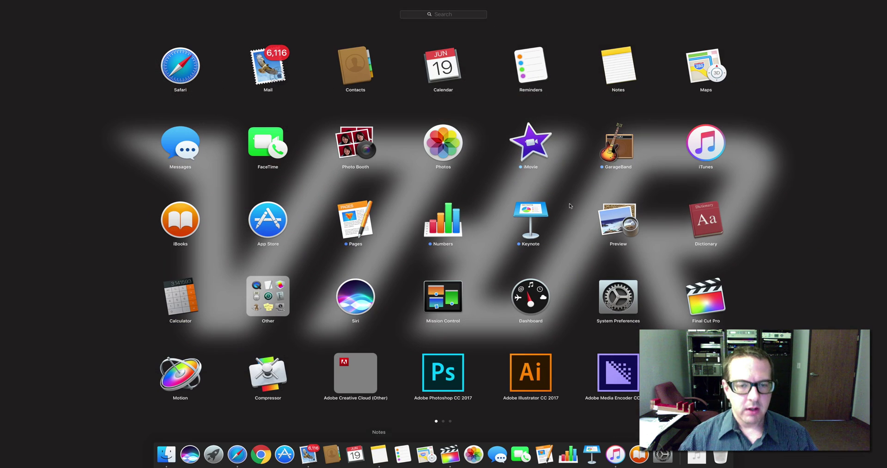
left_click(365, 179)
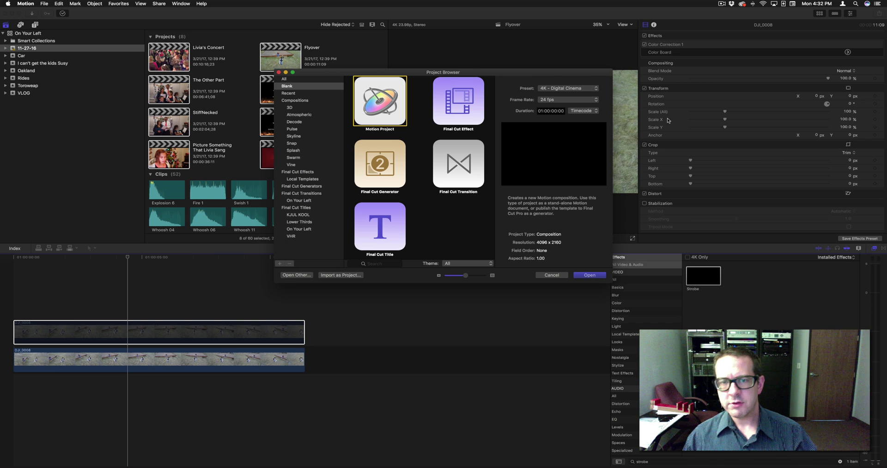
Start a new Final Cut Effect project in Motion with a duration of 10
left_click(469, 102)
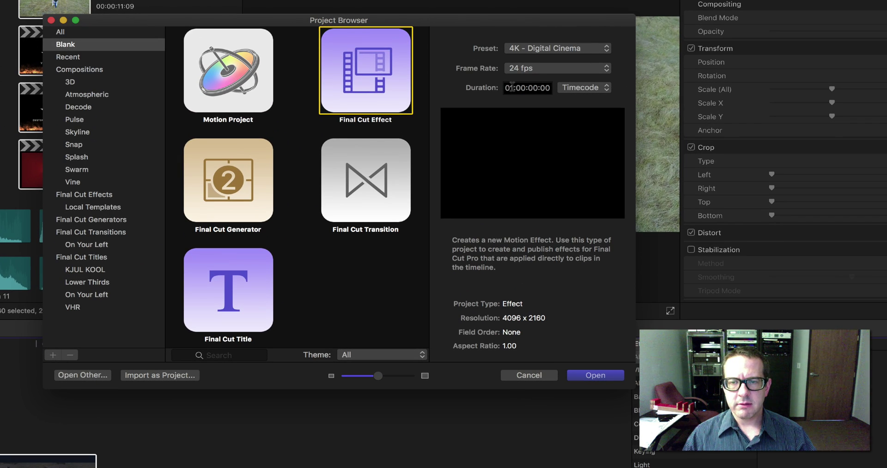
left_click(512, 87)
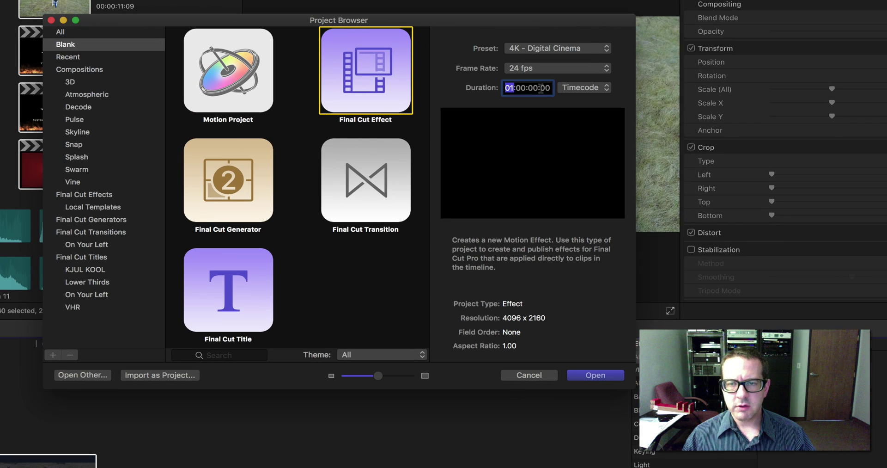
type("10")
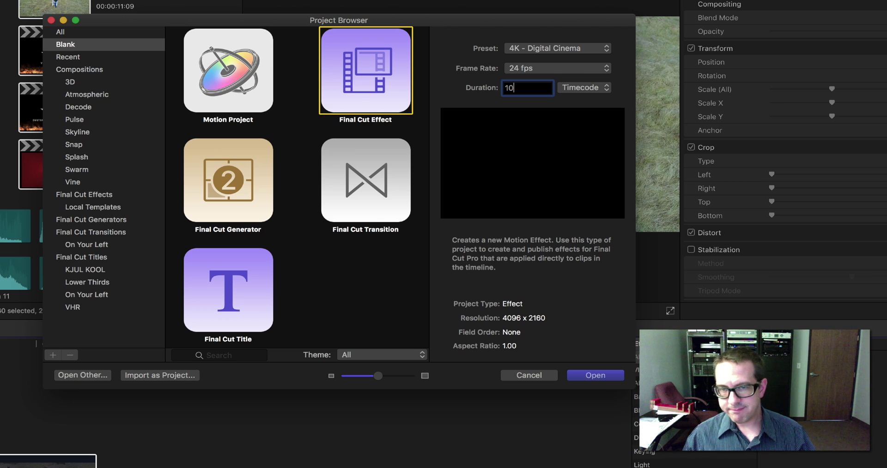
left_click(597, 376)
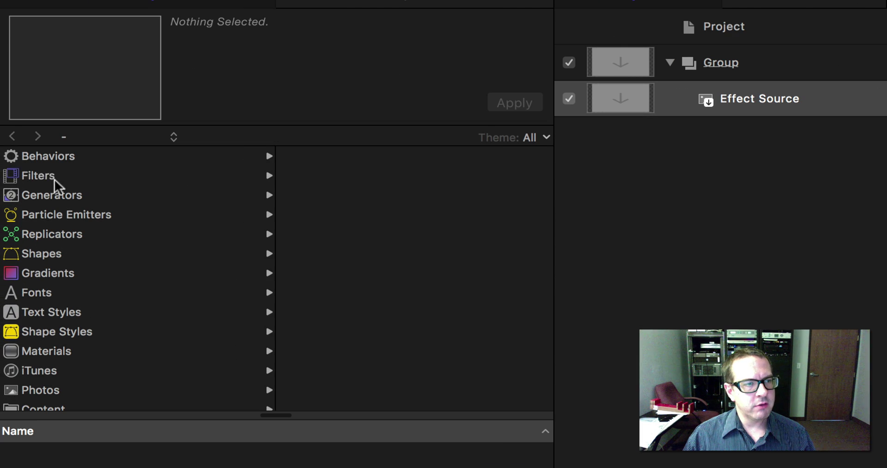
Apply the Time category's Strobe filter to Effect Source and show its Strobe Rate and Mix settings
left_click(21, 107)
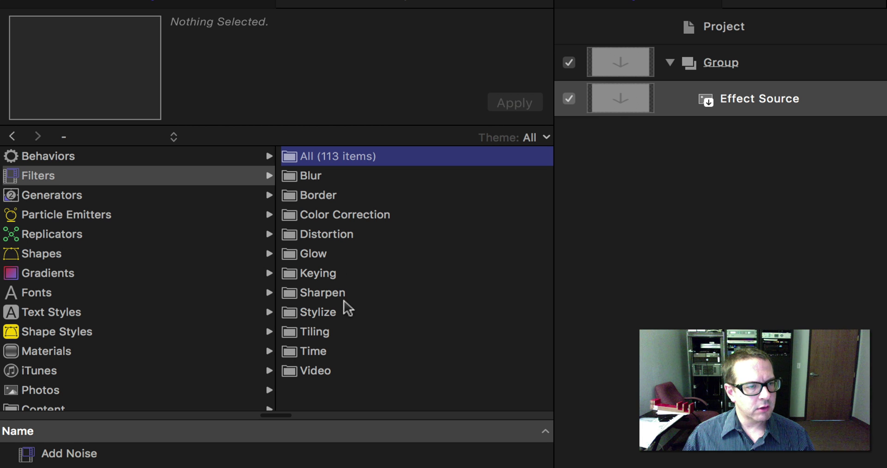
left_click(313, 351)
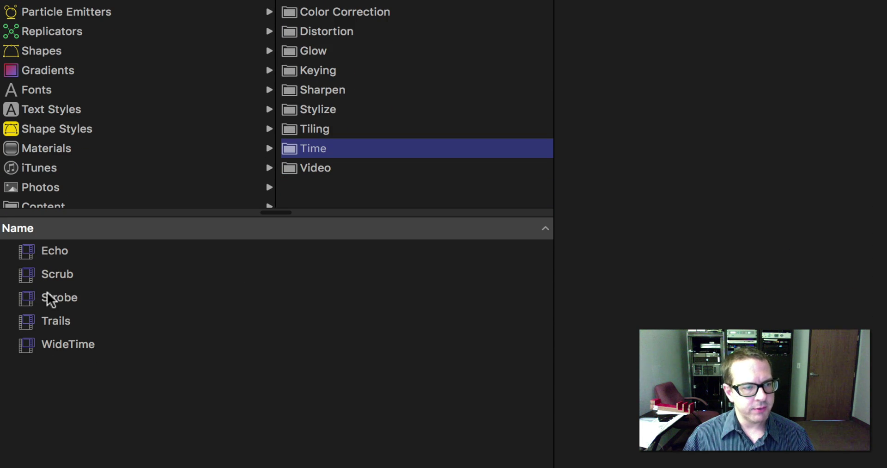
left_click_drag(51, 300, 862, 467)
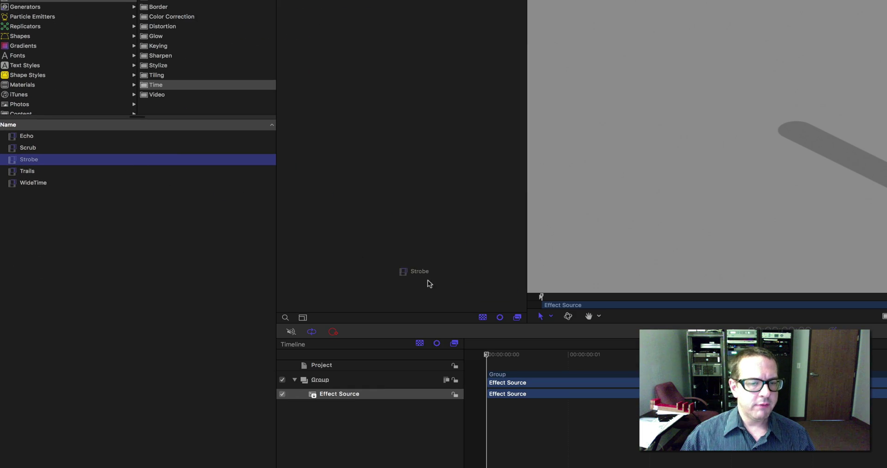
left_click_drag(430, 284, 350, 396)
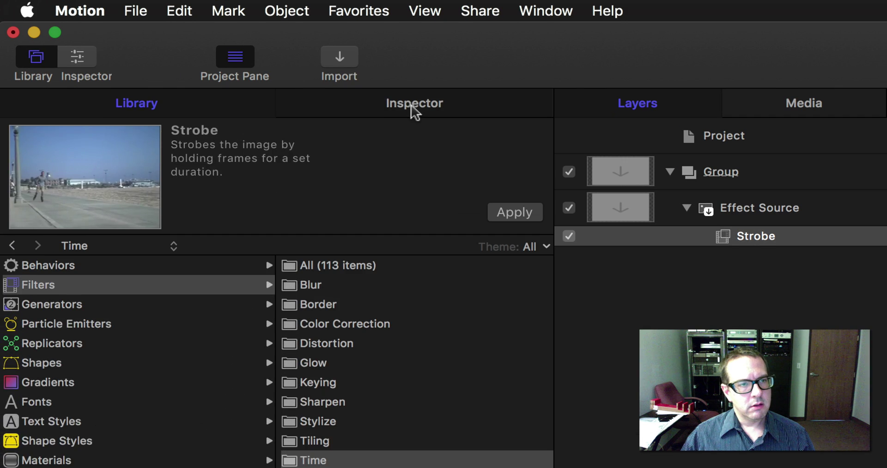
left_click(193, 0)
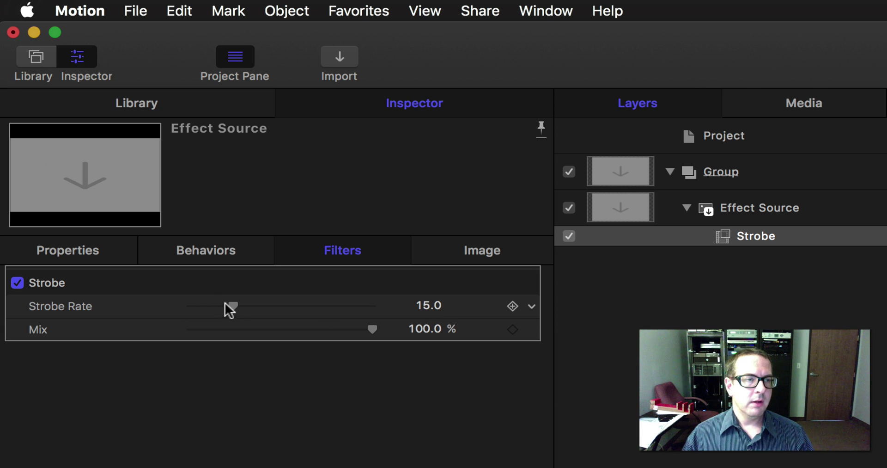
Undo a trial change to keep Strobe Rate at 15.0, then publish the Strobe Rate parameter
left_click_drag(226, 304, 201, 306)
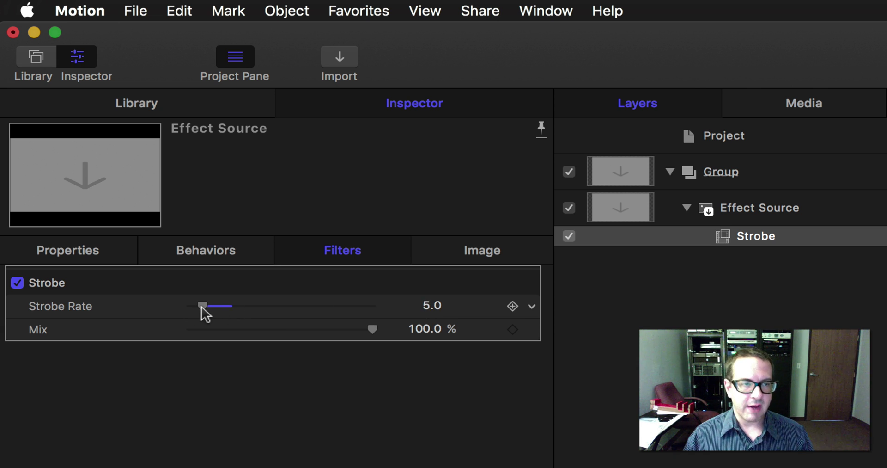
key("super+z")
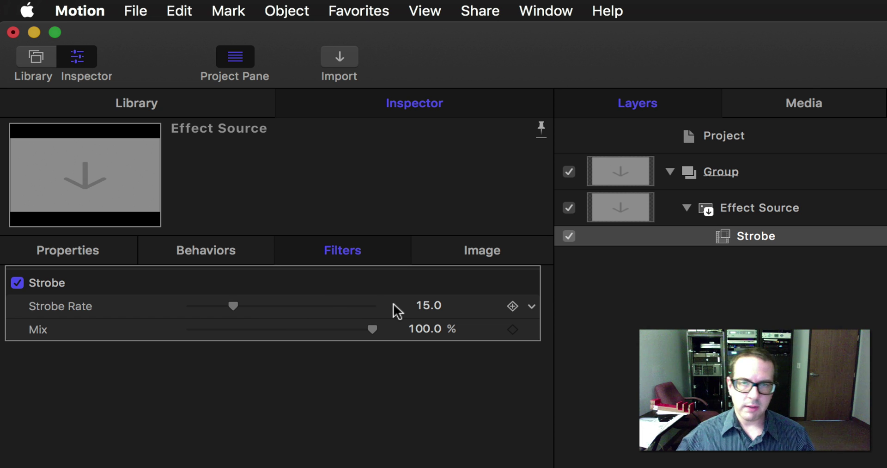
left_click(534, 307)
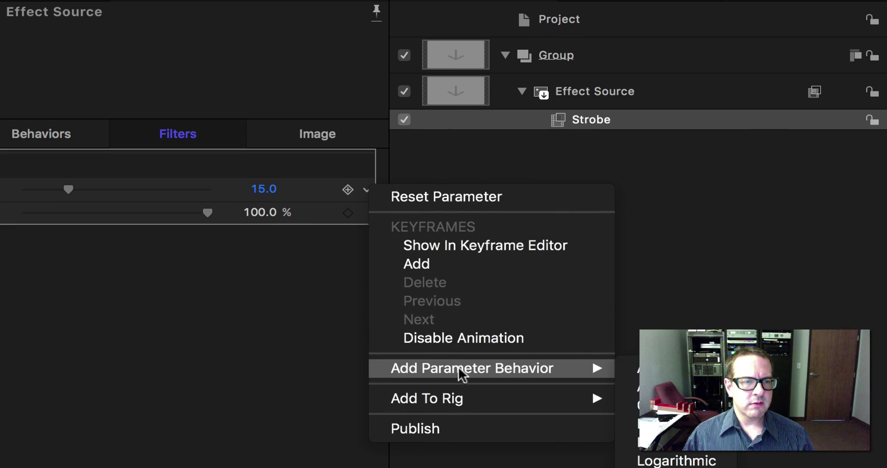
left_click(292, 400)
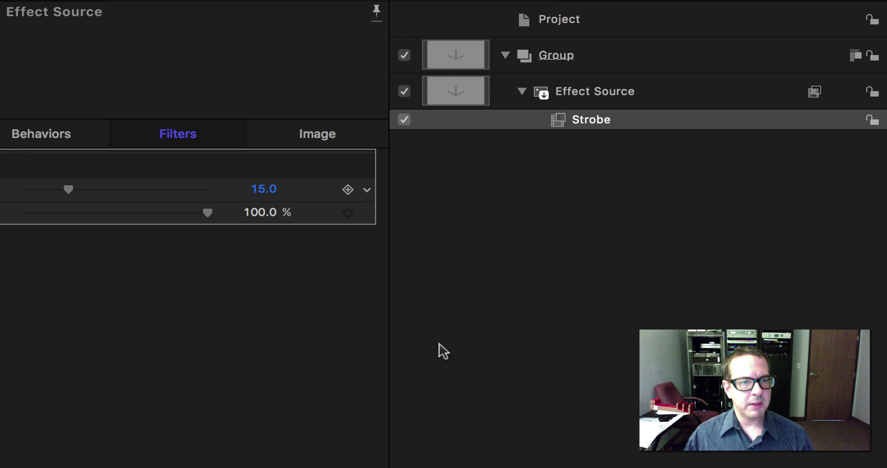
left_click(367, 189)
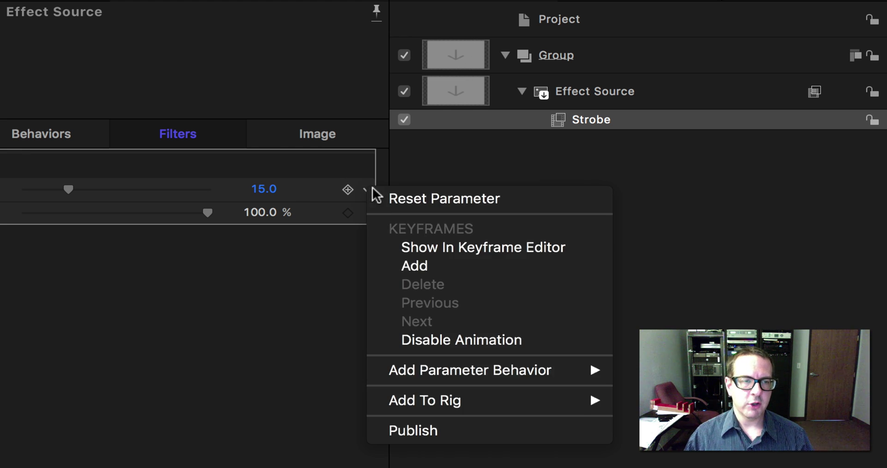
left_click(401, 432)
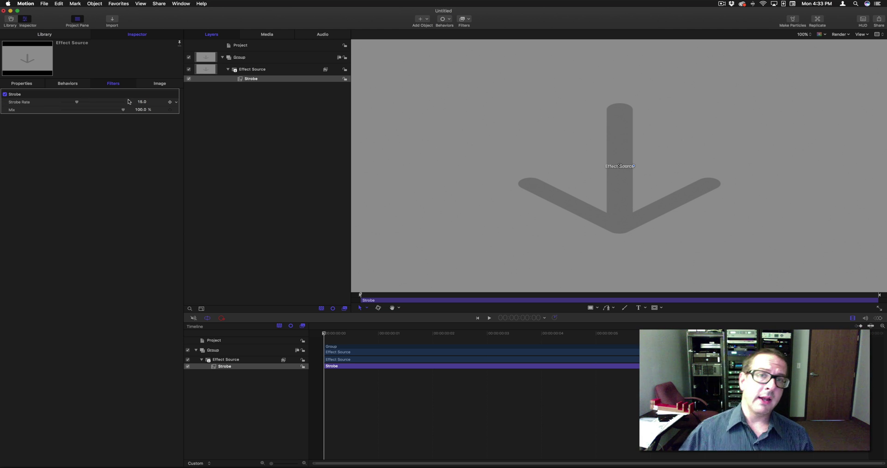
Publish the effect as 'Strobe' with theme None, replacing the earlier Strobe template
left_click(44, 4)
left_click(71, 53)
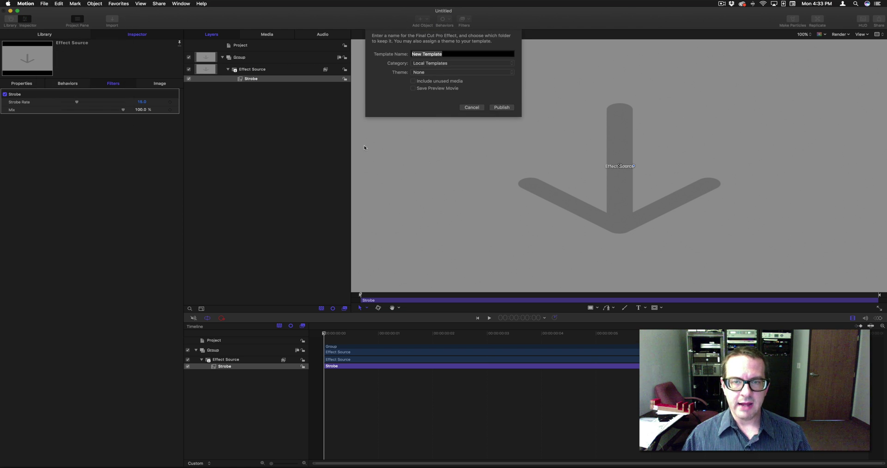
type("Strobe")
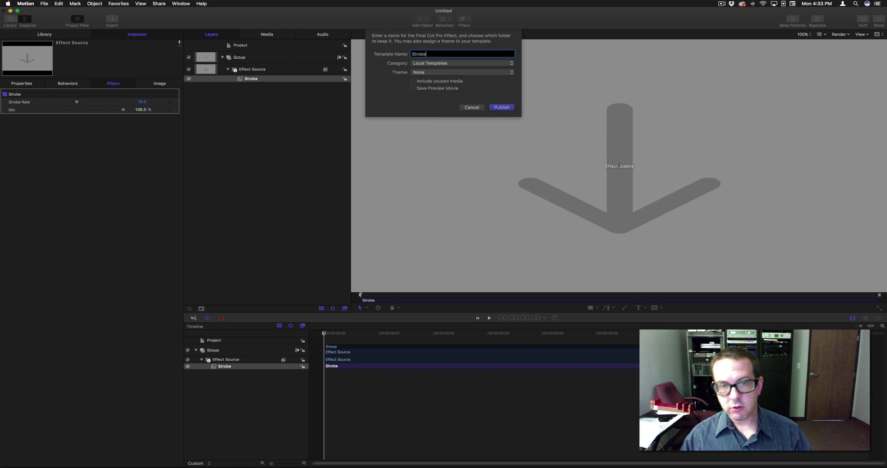
left_click(442, 73)
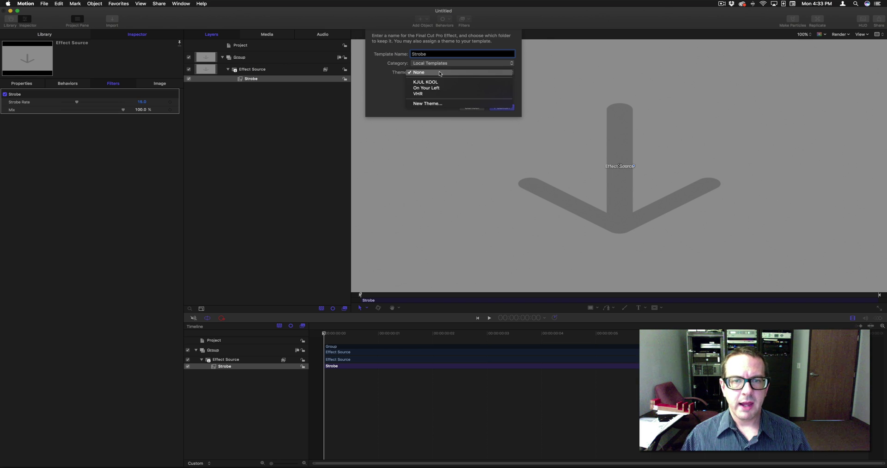
left_click(390, 88)
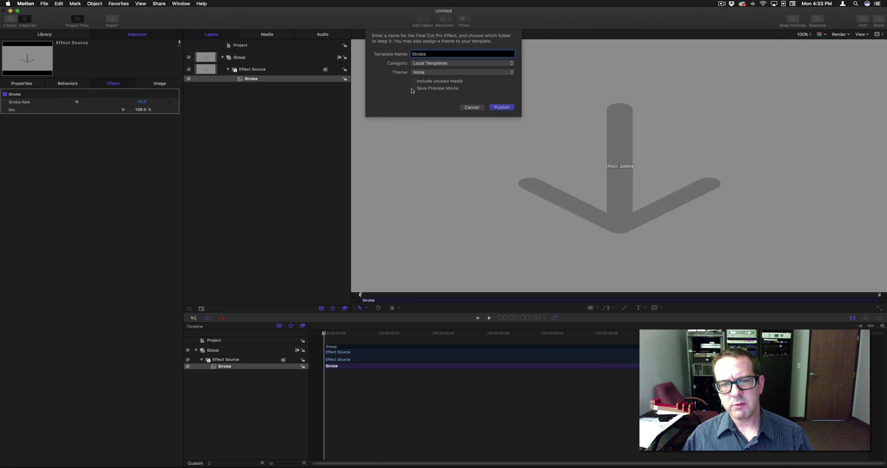
left_click(502, 108)
left_click(494, 155)
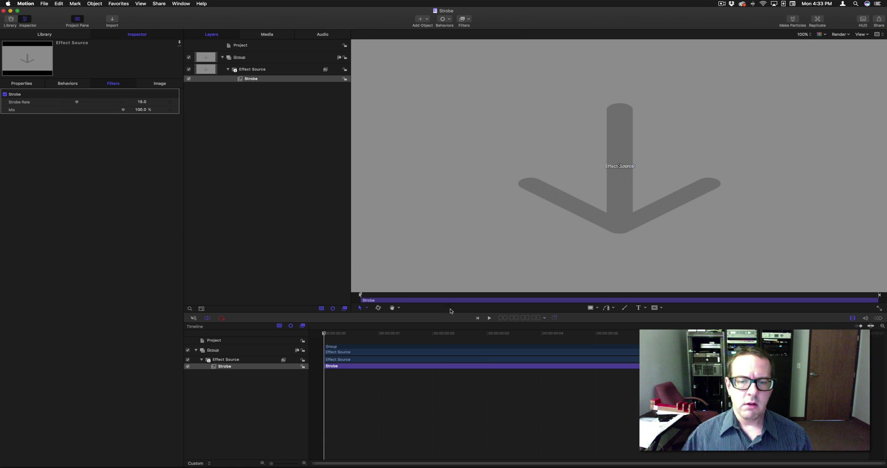
Check the strobe at frames 2, 4 and 1, then return to Final Cut Pro
left_click(439, 332)
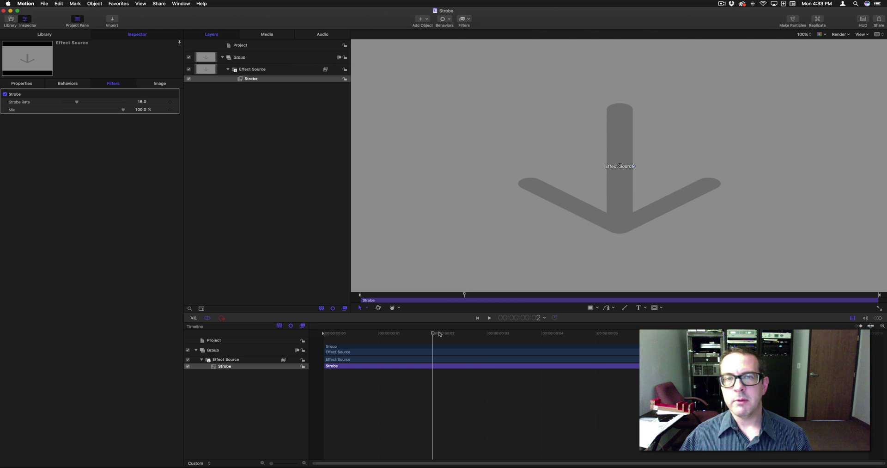
left_click(538, 332)
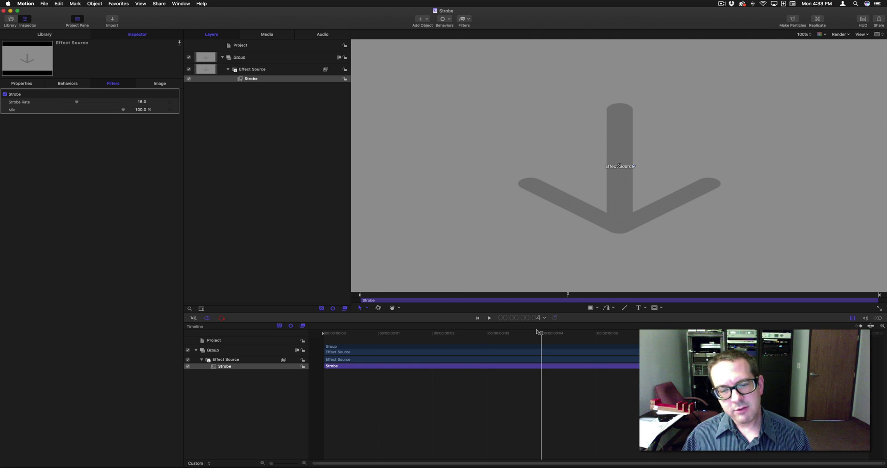
left_click(397, 333)
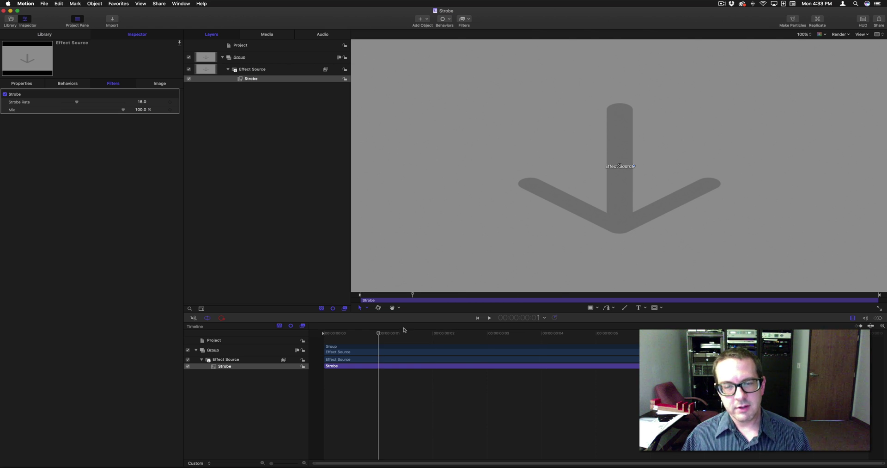
left_click(297, 200)
key("super+Tab")
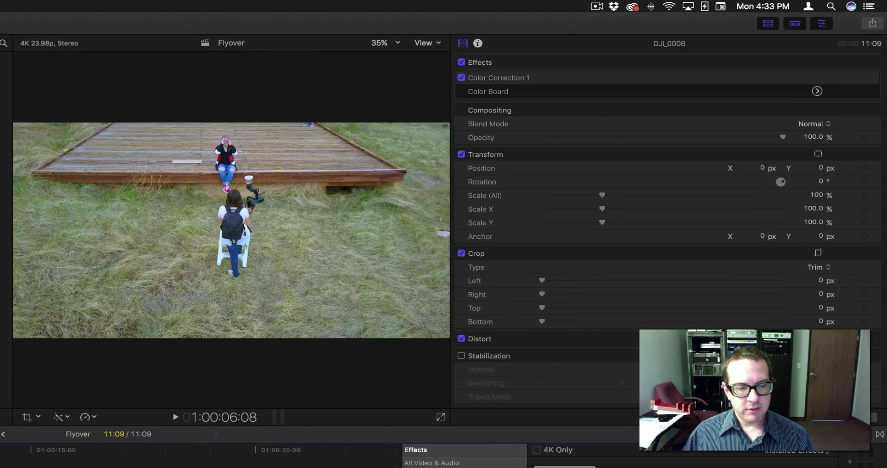
Apply Strobe to clip DJI_0008 and set its Strobe Rate to 10
double_click(521, 89)
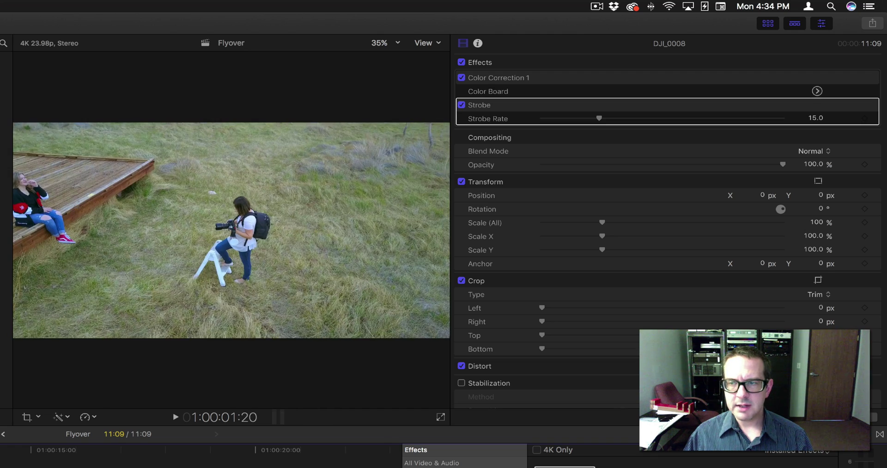
left_click_drag(601, 119, 580, 121)
left_click(817, 118)
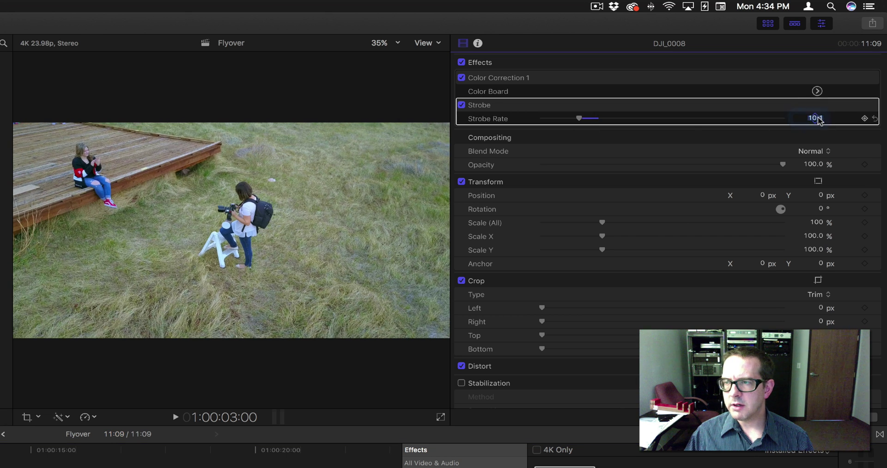
type("10")
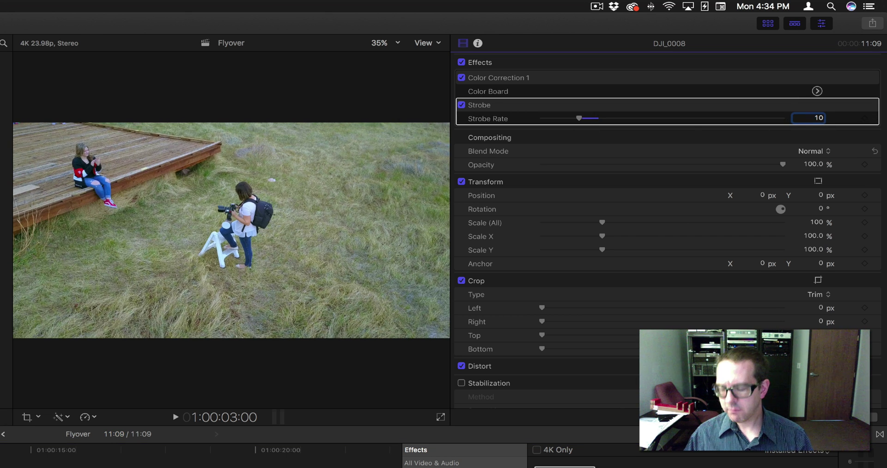
key("Return")
key("super+shift+a")
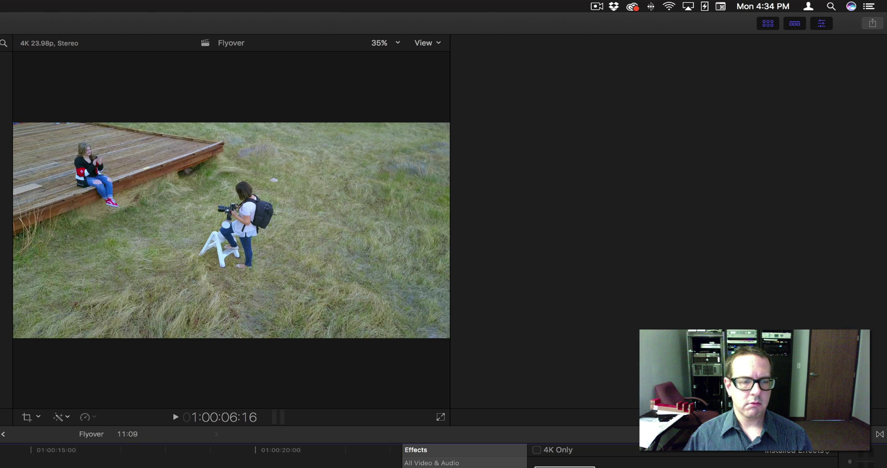
key("super+a")
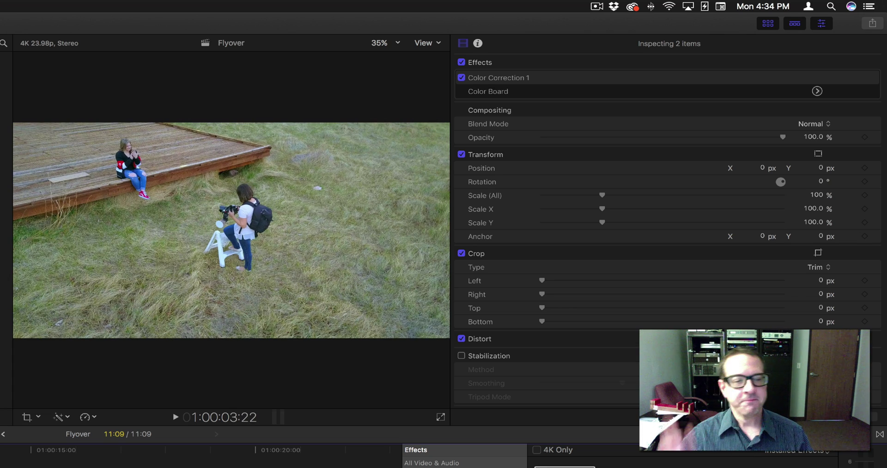
key("Home")
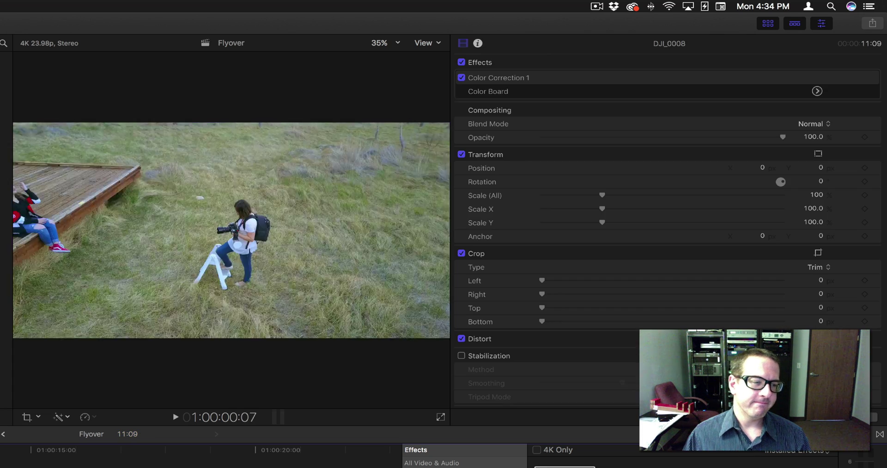
key("space")
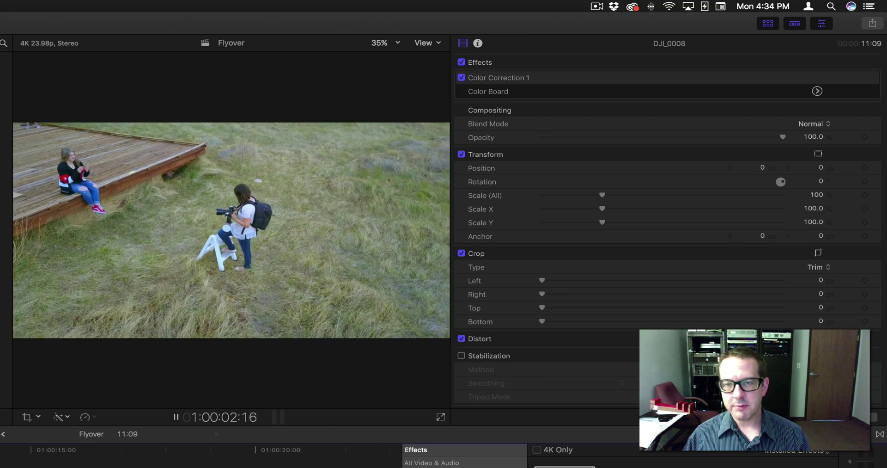
key("space")
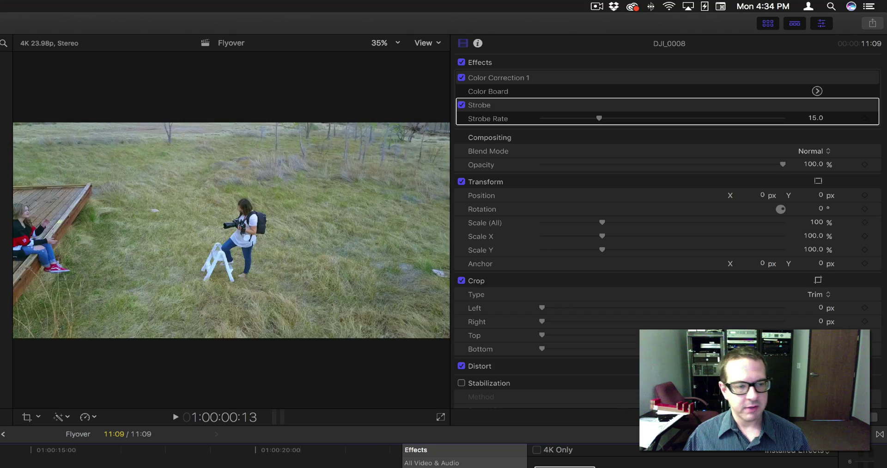
key("space")
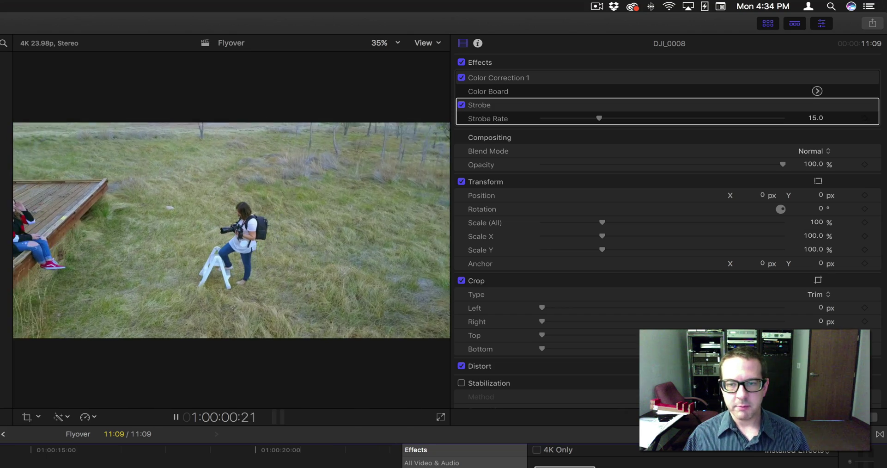
key("space")
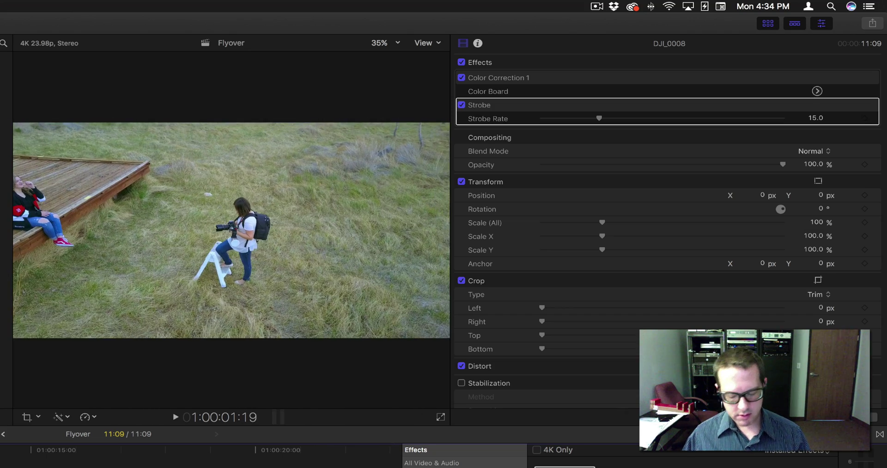
key("shift+super+a")
key("c")
key("space")
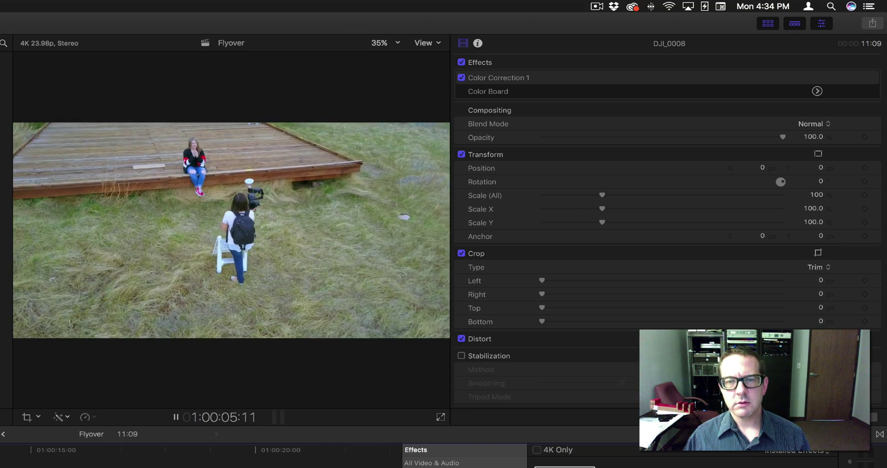
key("space")
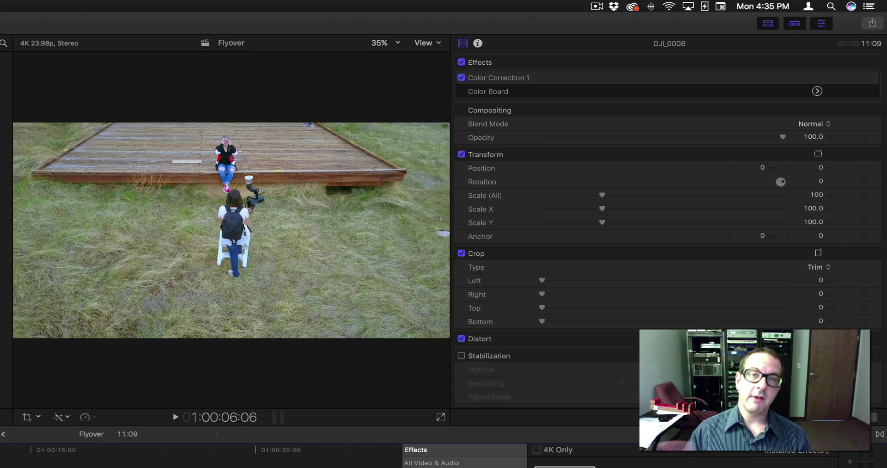